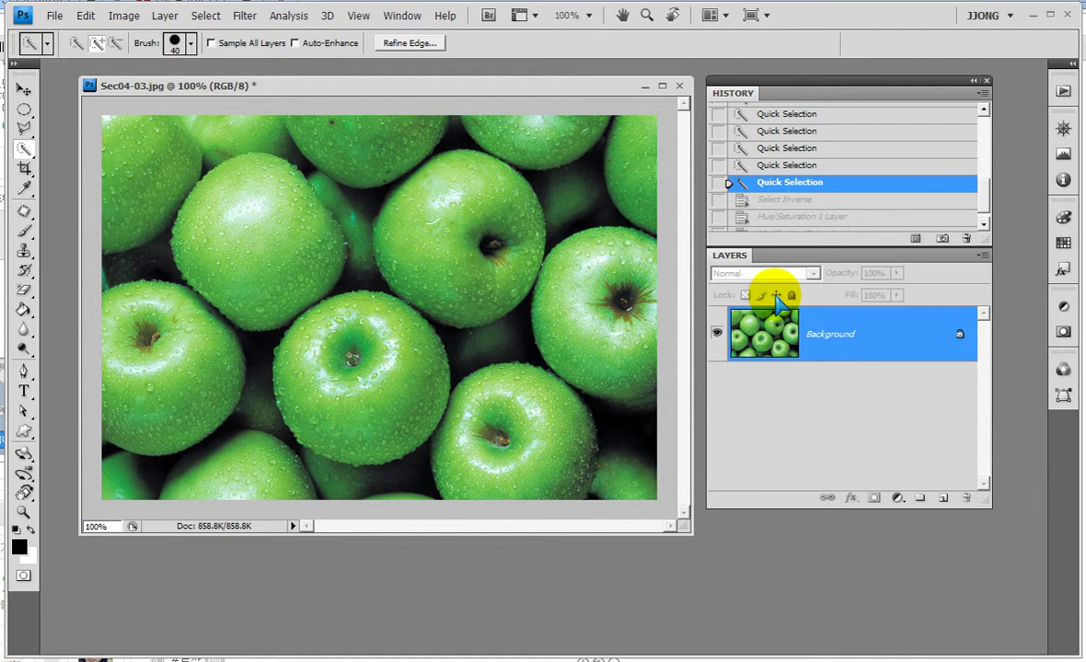
Step: Restore the three-apple selection and apply Select > Inverse so everything else is selected
click(574, 87)
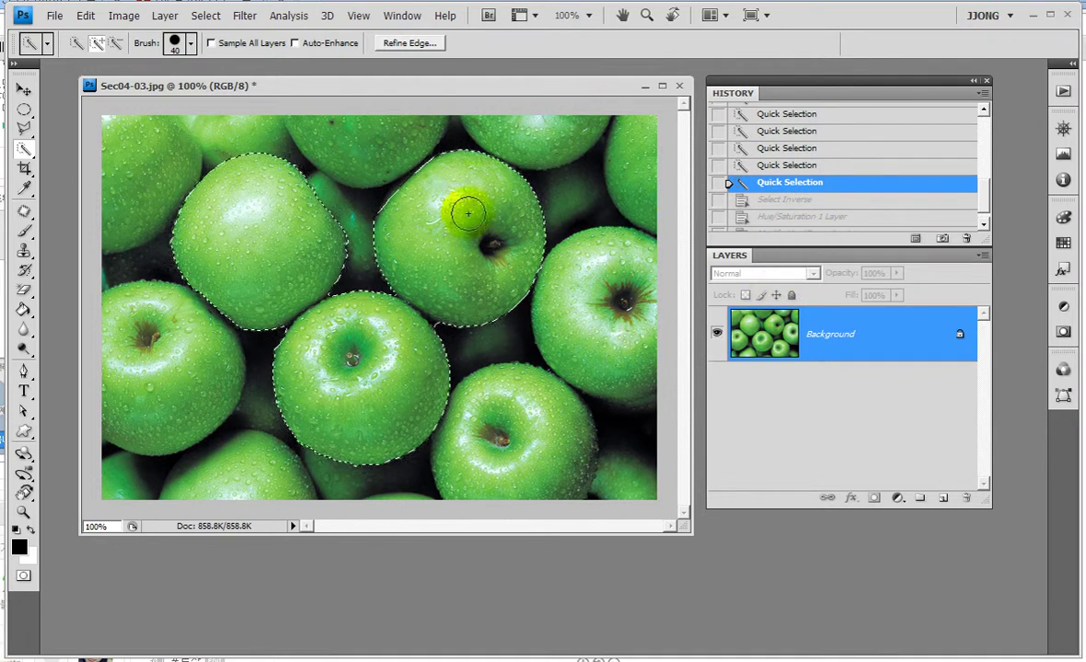
click(209, 18)
click(242, 88)
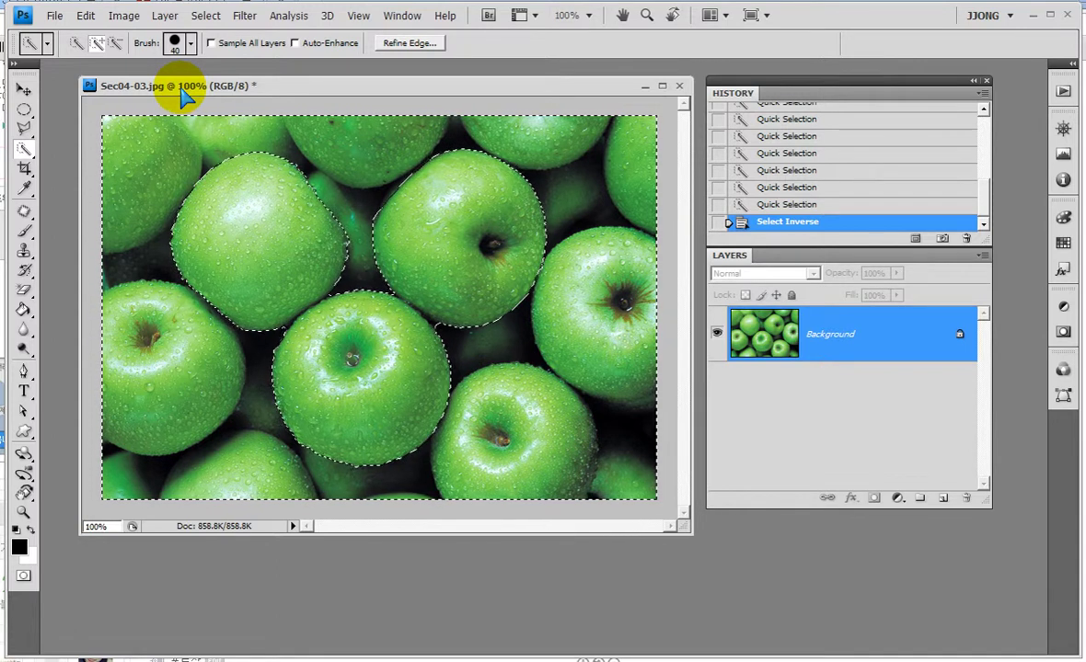
Step: Add a masked Black & White adjustment layer and move the History/Layers panels over the image
click(898, 498)
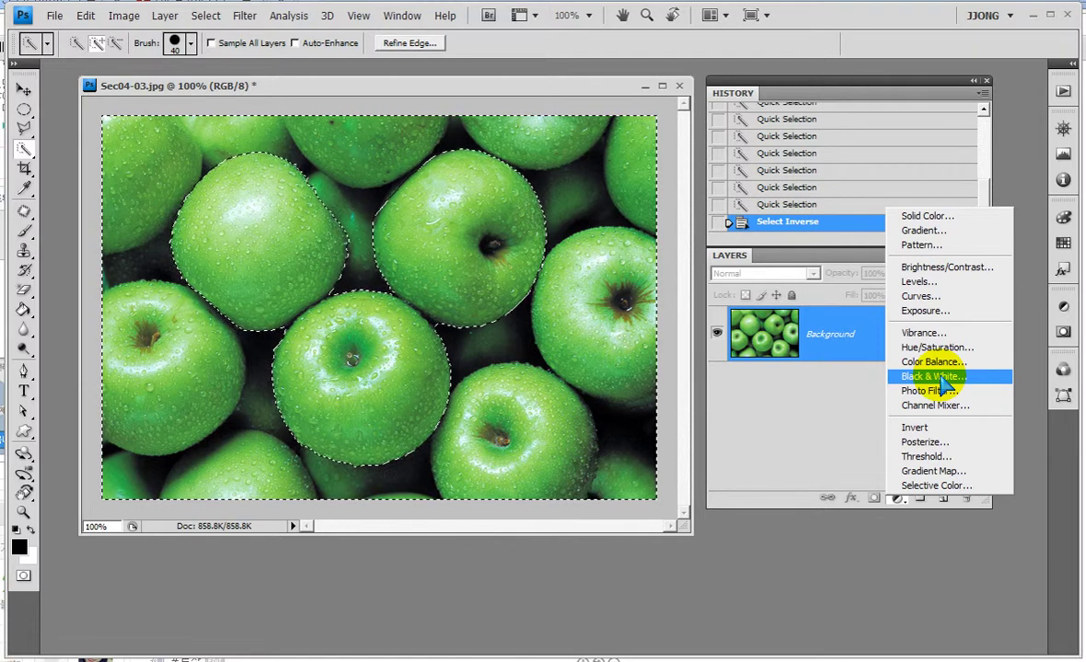
click(940, 383)
drag(771, 80, 540, 133)
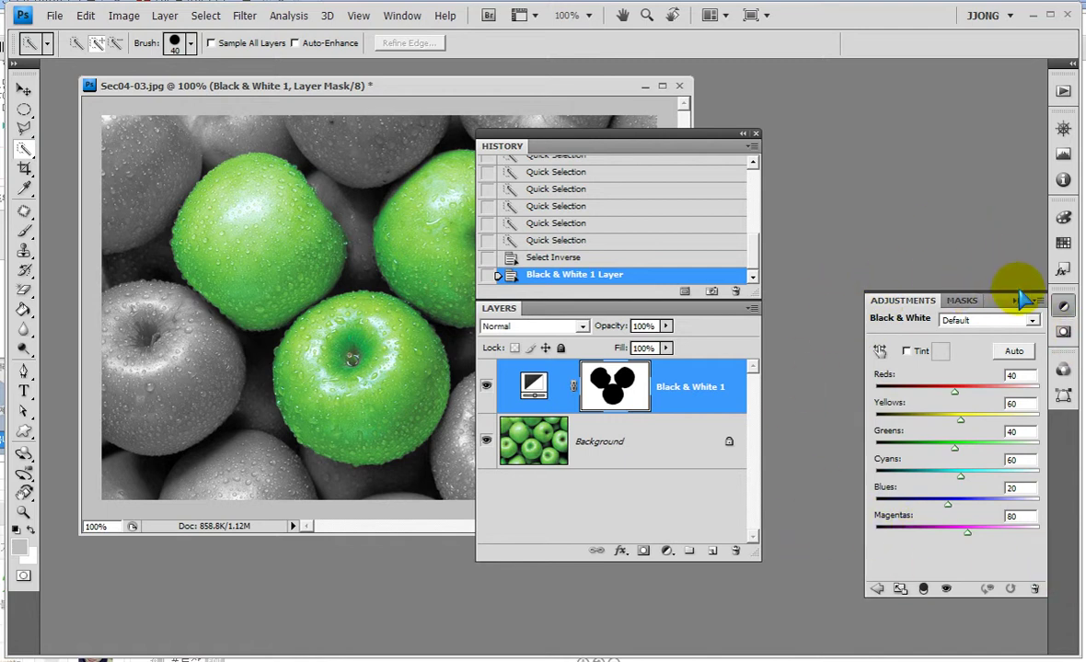
Step: Collapse the Black & White settings and dock the History/Layers panels back on the right
click(1013, 299)
click(642, 136)
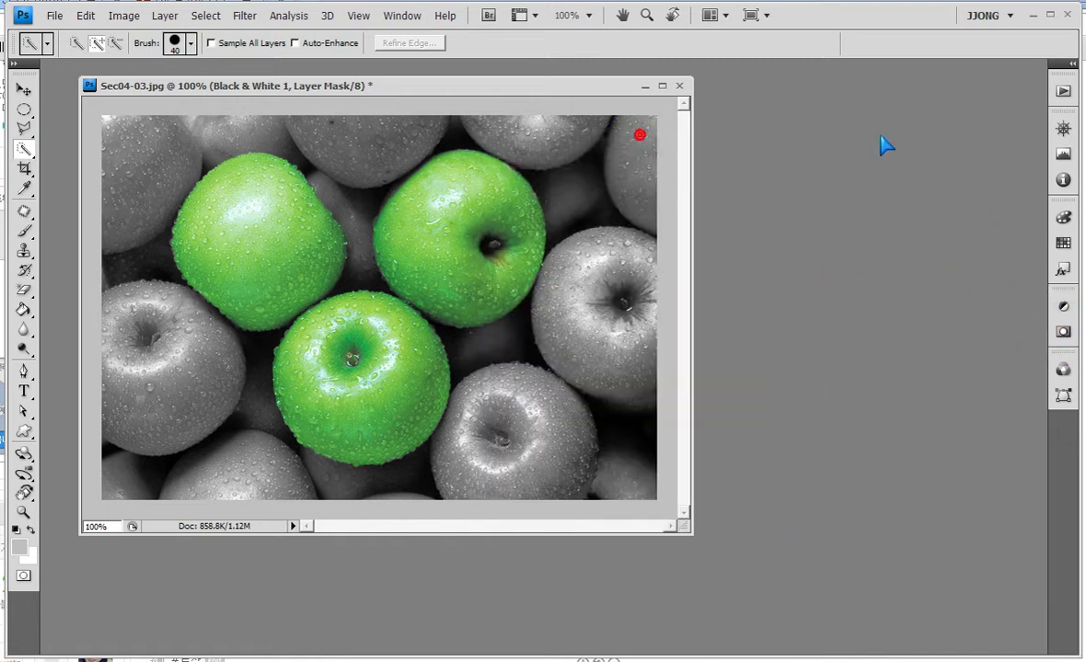
drag(874, 164, 875, 164)
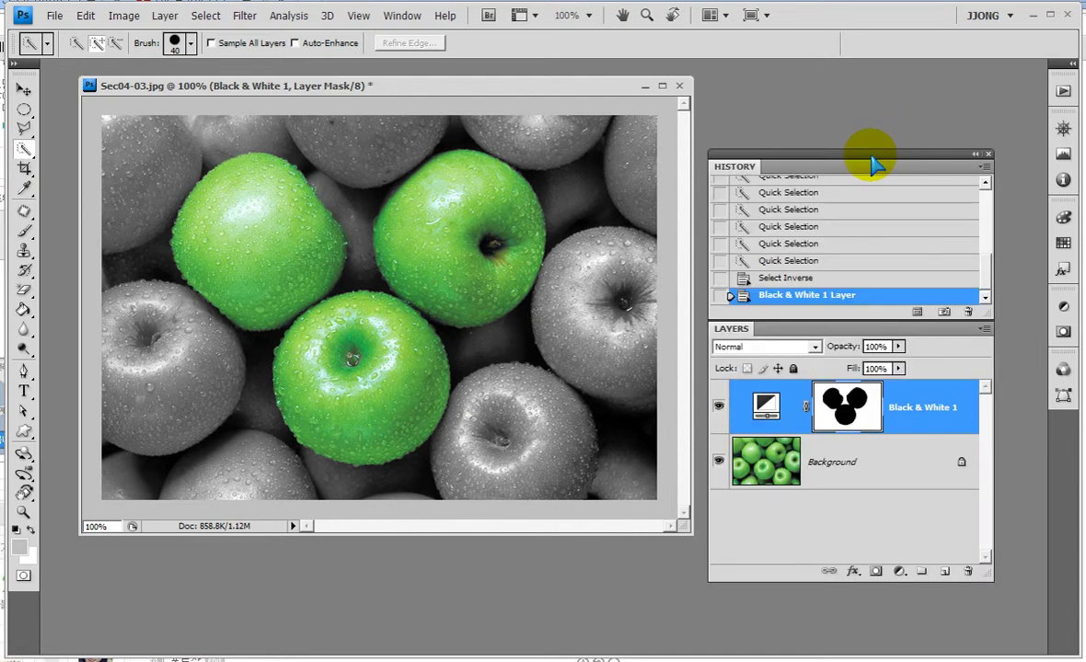
click(899, 572)
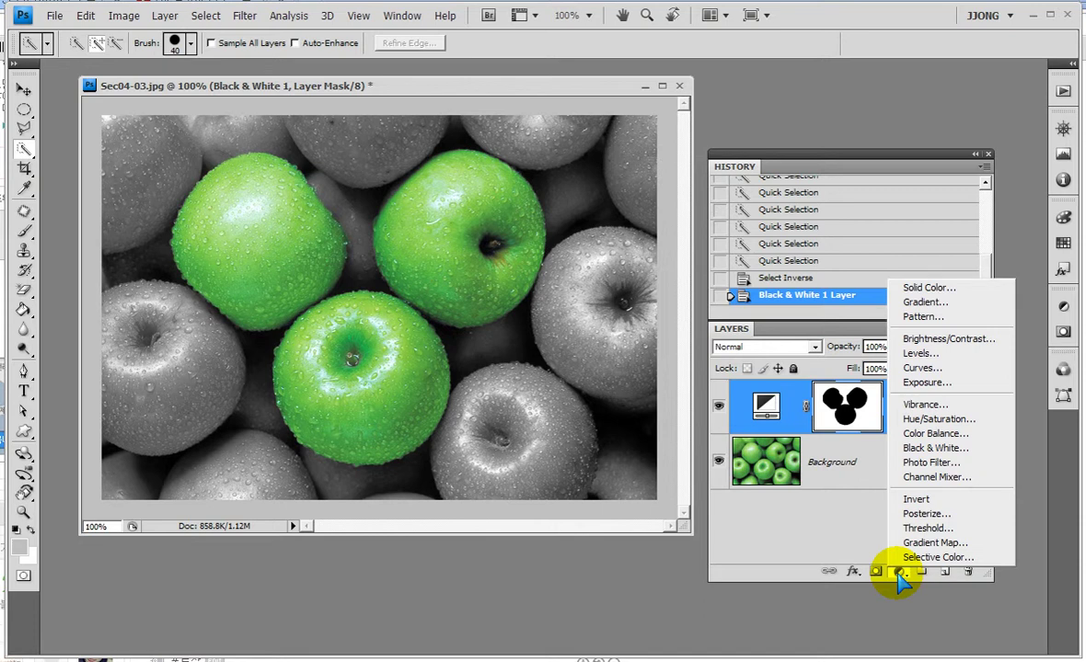
click(767, 260)
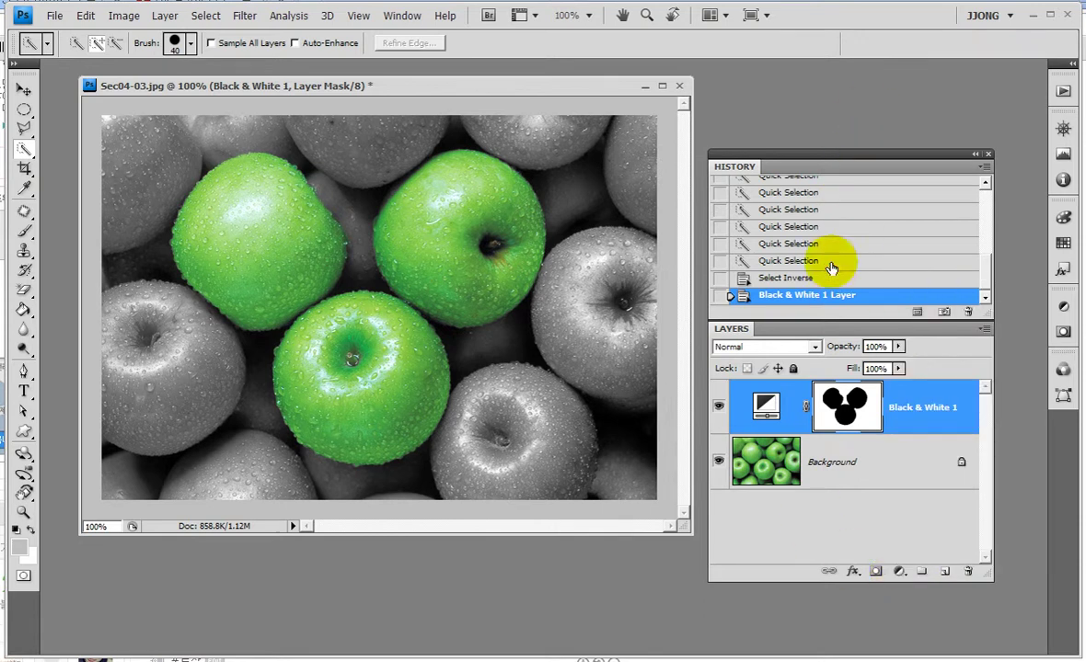
Step: Revert to the last Quick Selection history state, keeping the three green apples selected
click(831, 262)
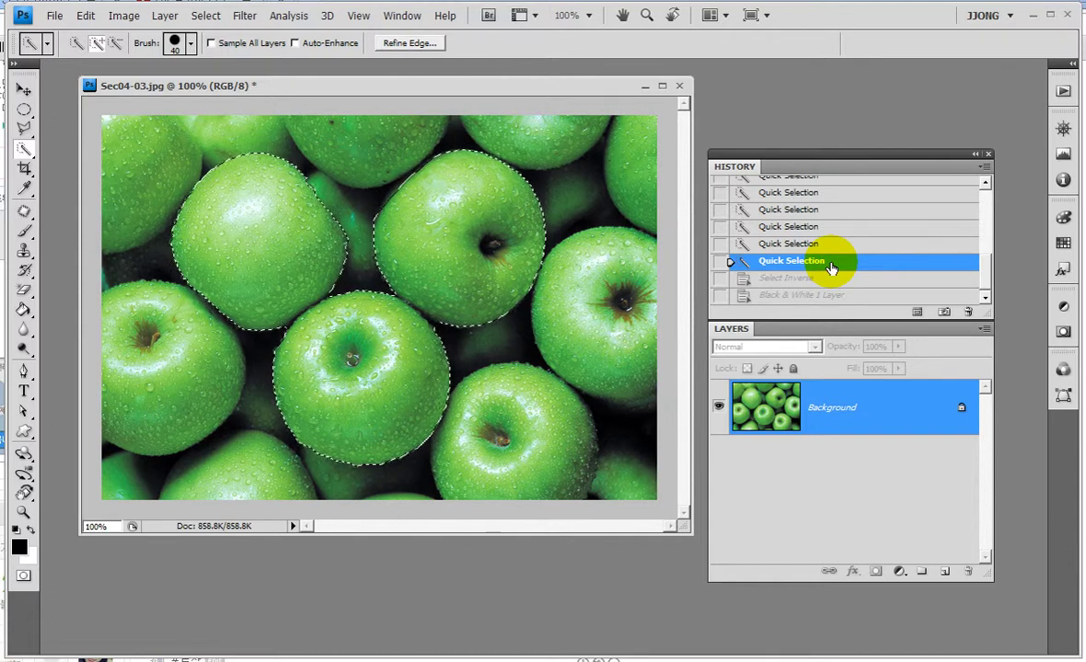
key(ctrl+h)
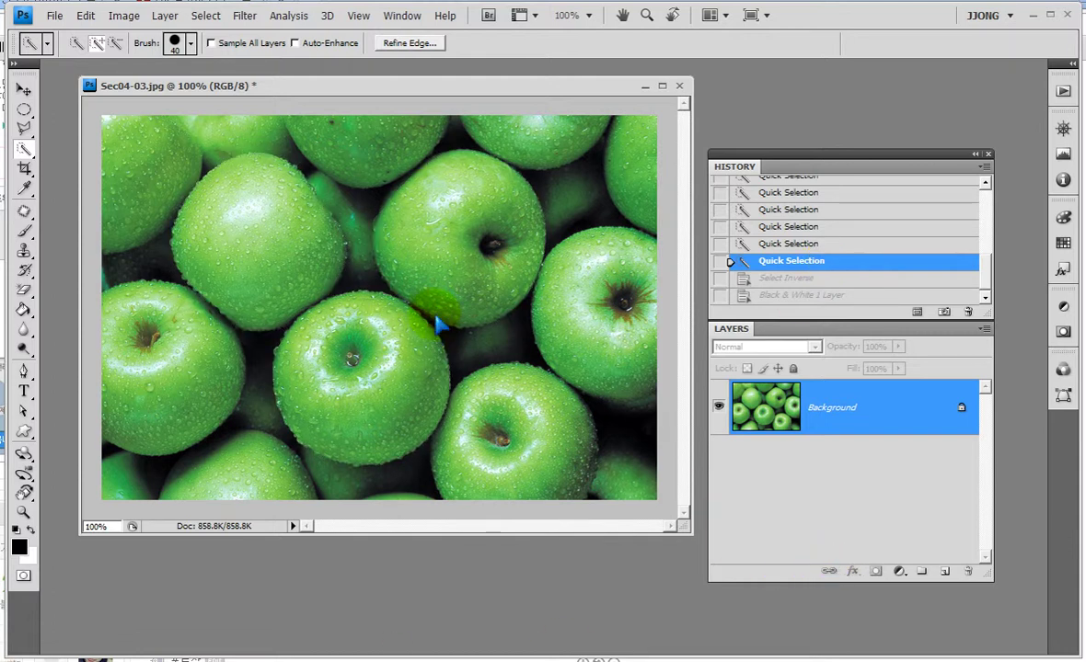
key(ctrl+h)
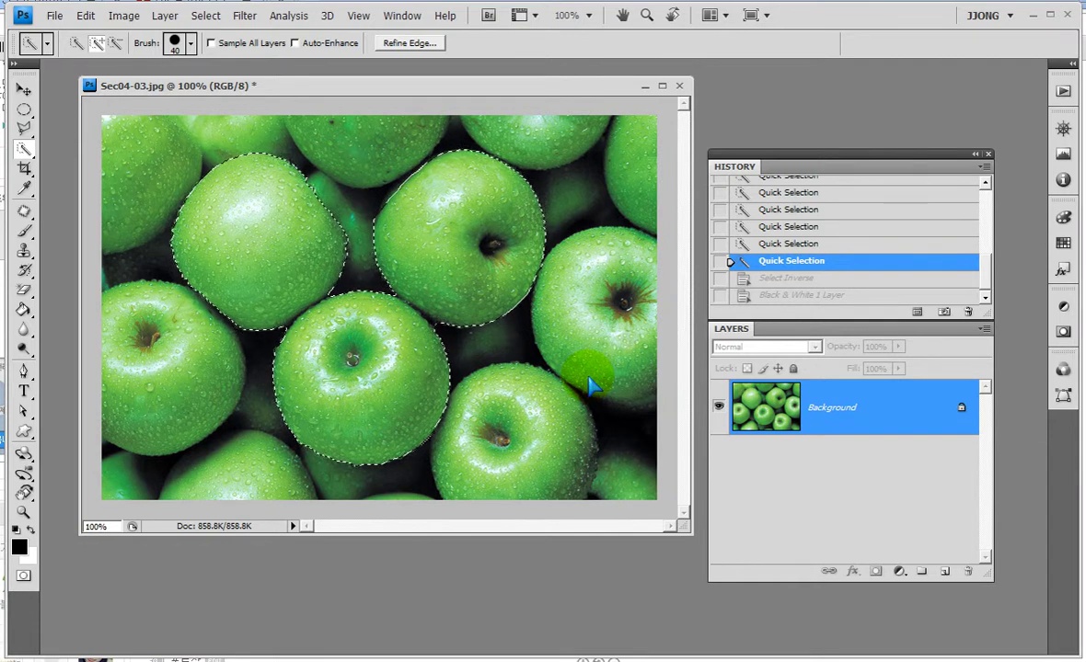
click(899, 572)
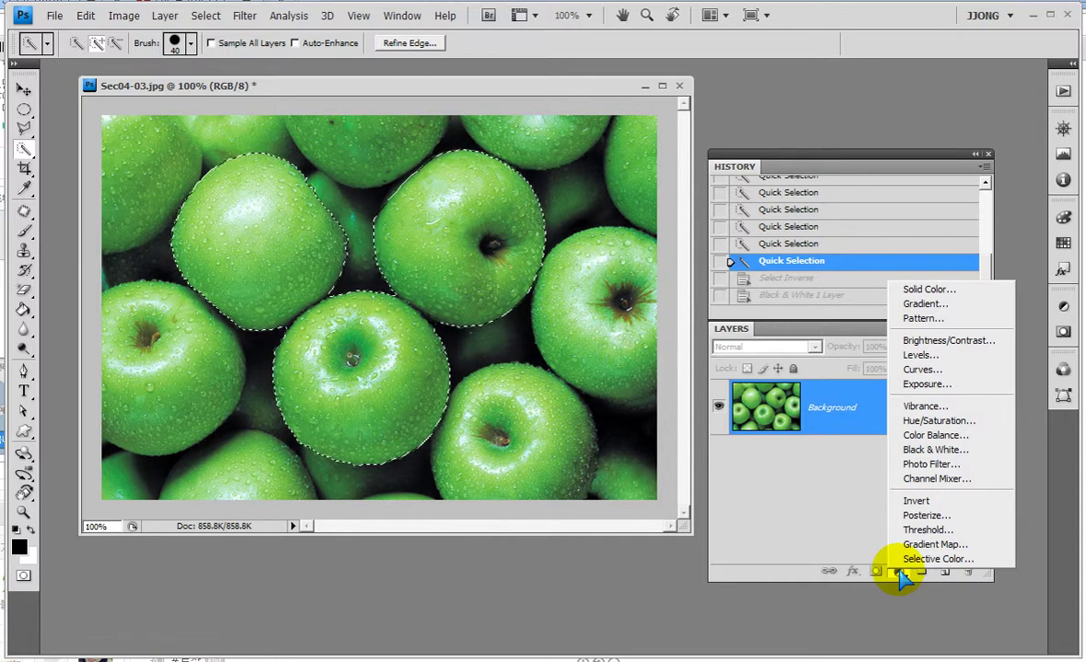
click(132, 25)
click(129, 19)
mouse_move(144, 57)
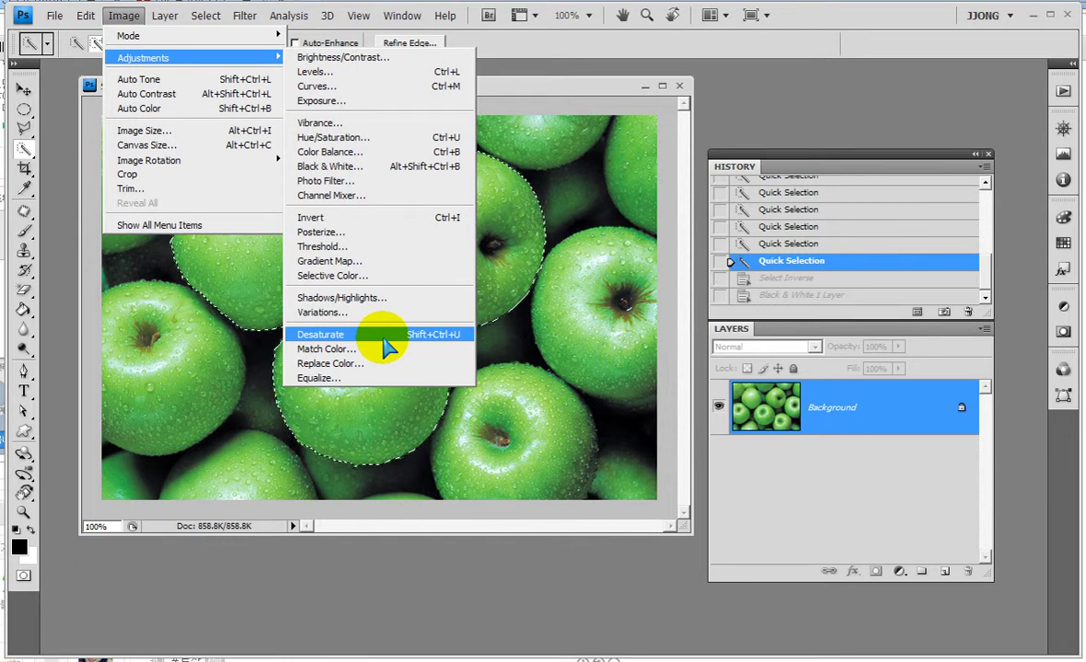
click(386, 345)
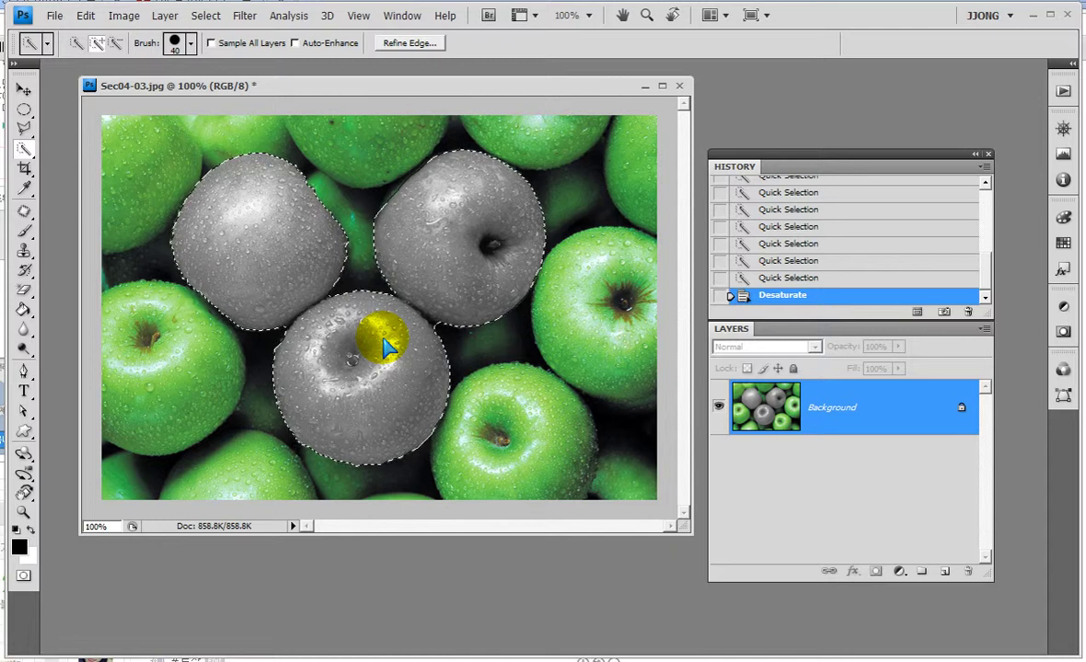
key(ctrl+z)
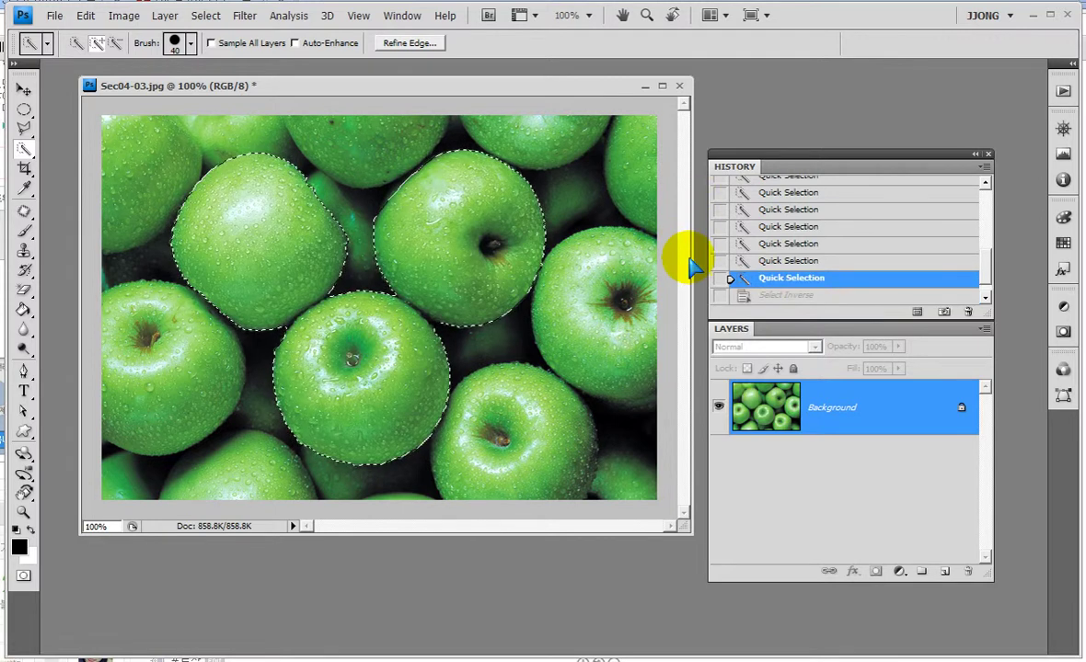
Step: Invert the selection to the surroundings, then try Desaturate on them and undo it
key(ctrl+shift+i)
click(123, 15)
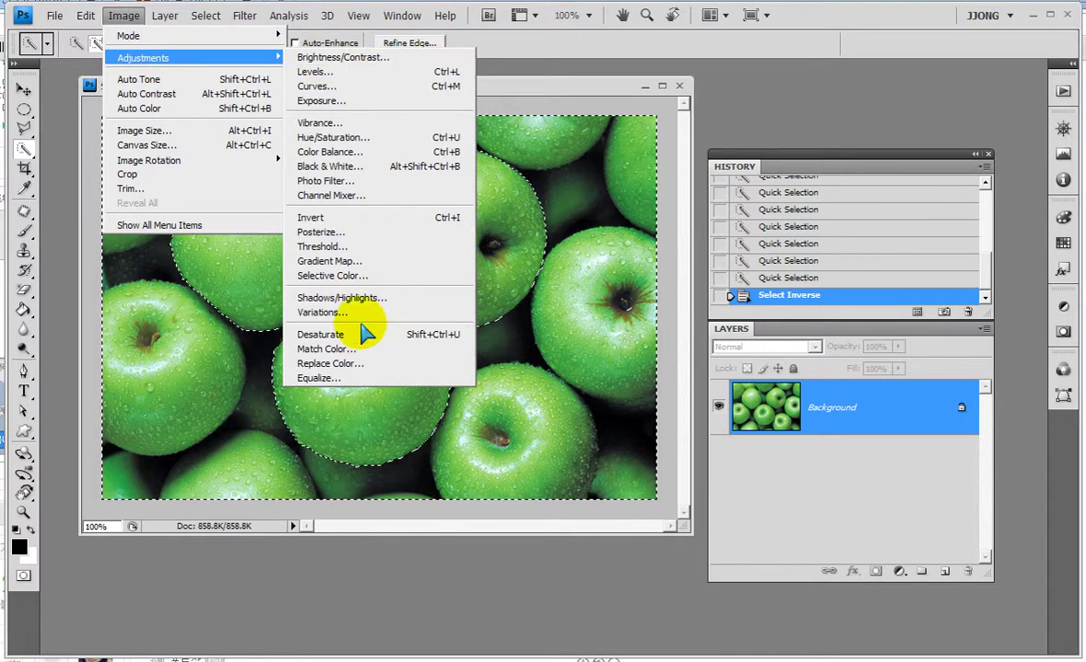
click(365, 335)
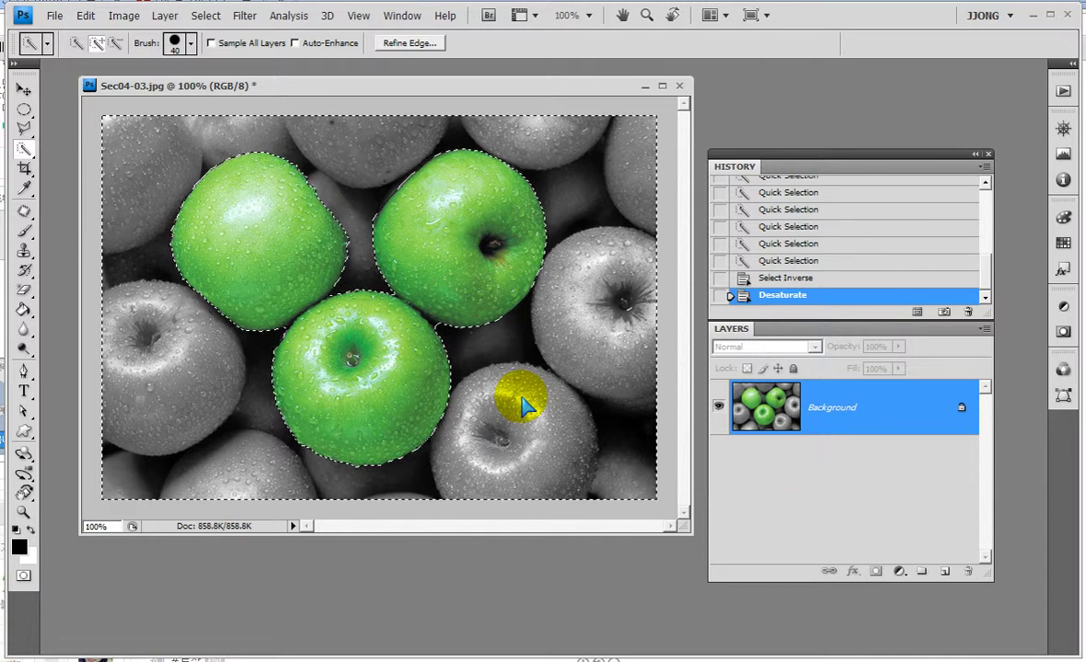
key(ctrl+z)
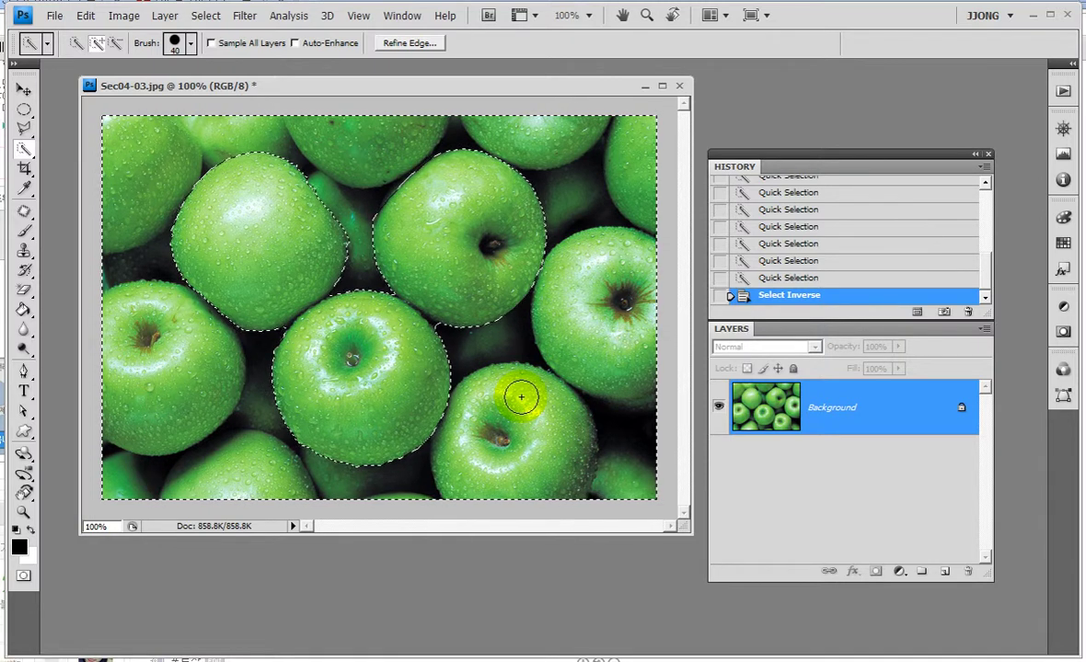
Step: Copy the surroundings to Layer 1 with Ctrl+J and hide the Background layer
key(ctrl+j)
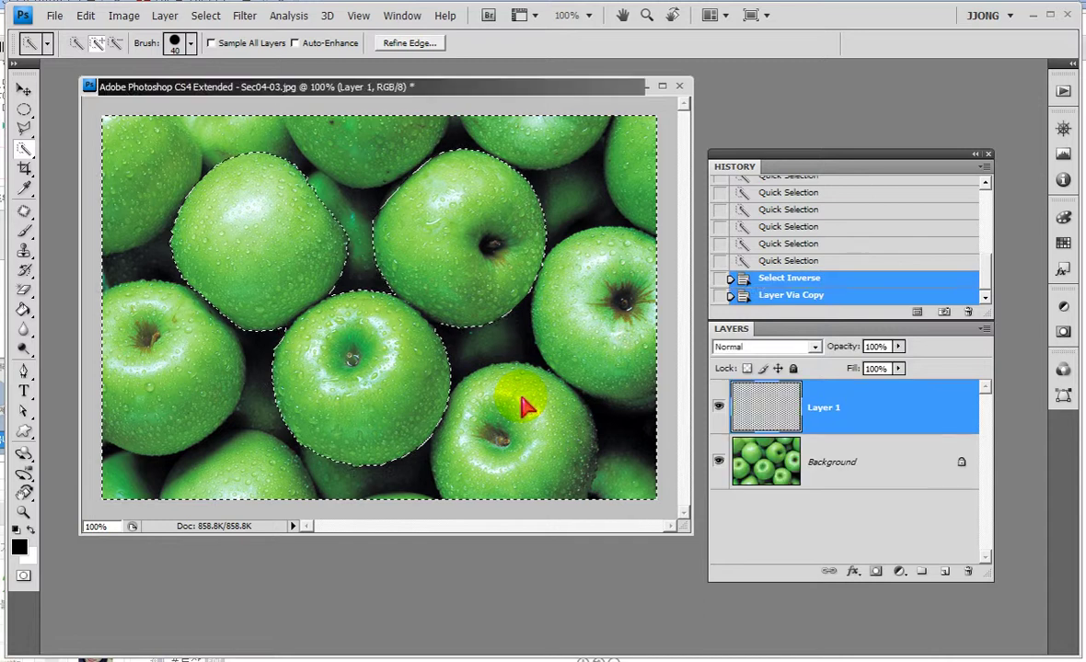
click(718, 462)
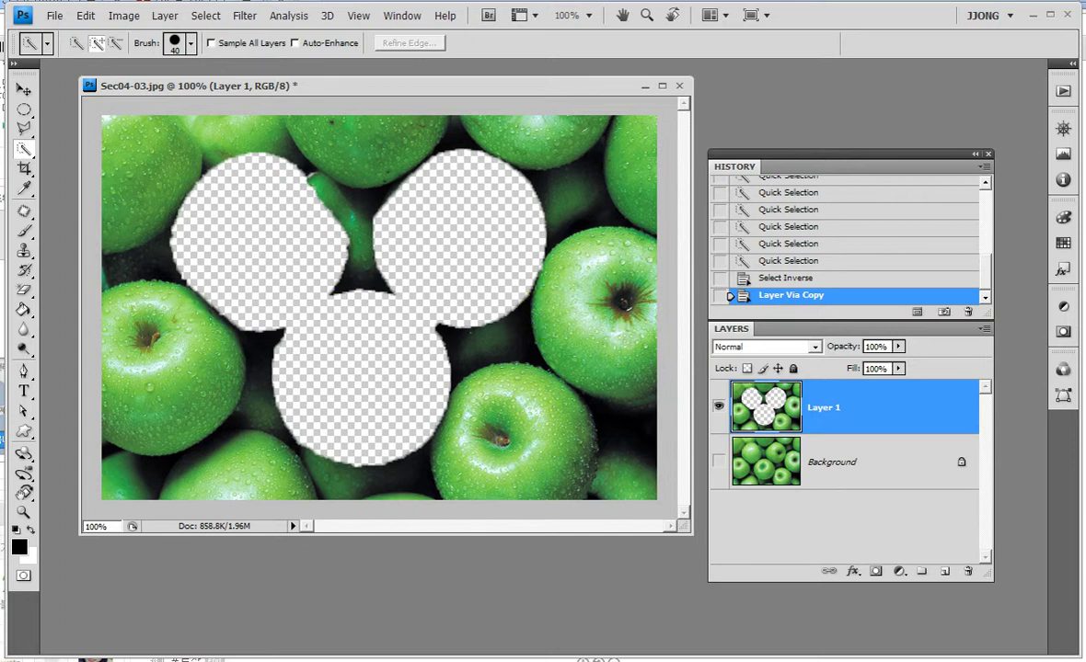
Step: Apply Image > Adjustments > Desaturate to Layer 1, turning it greyscale
click(124, 16)
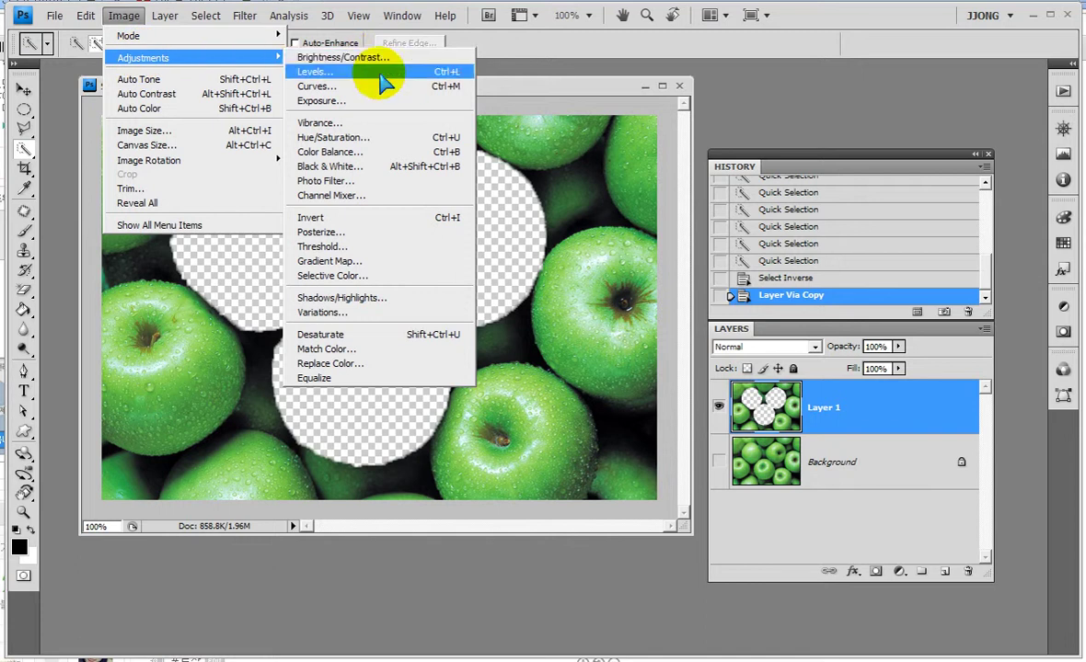
mouse_move(143, 57)
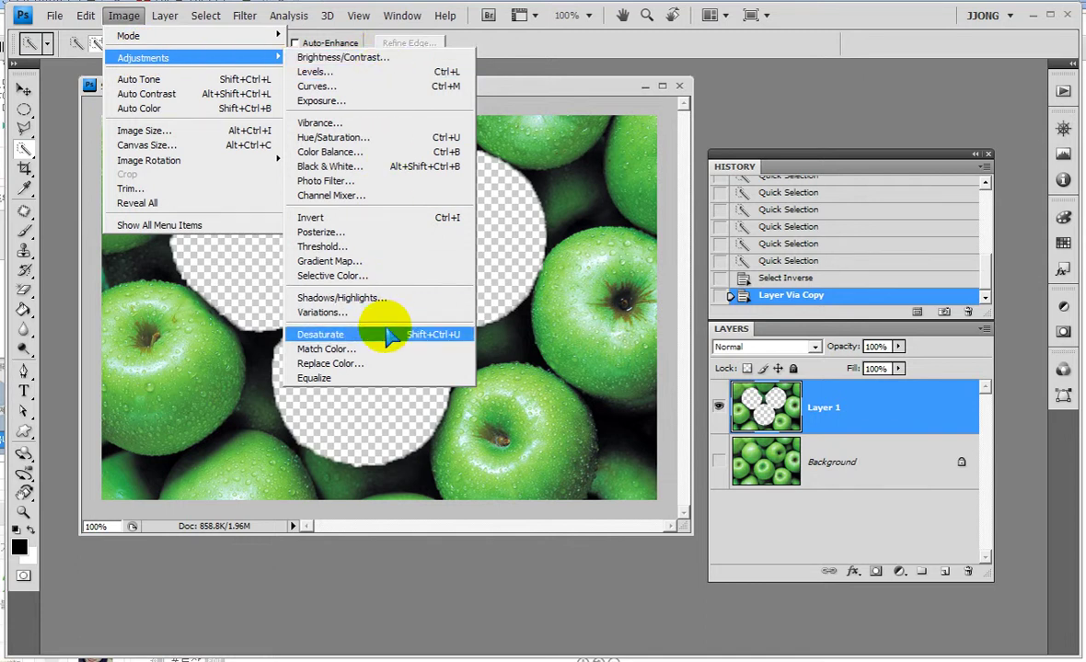
click(368, 335)
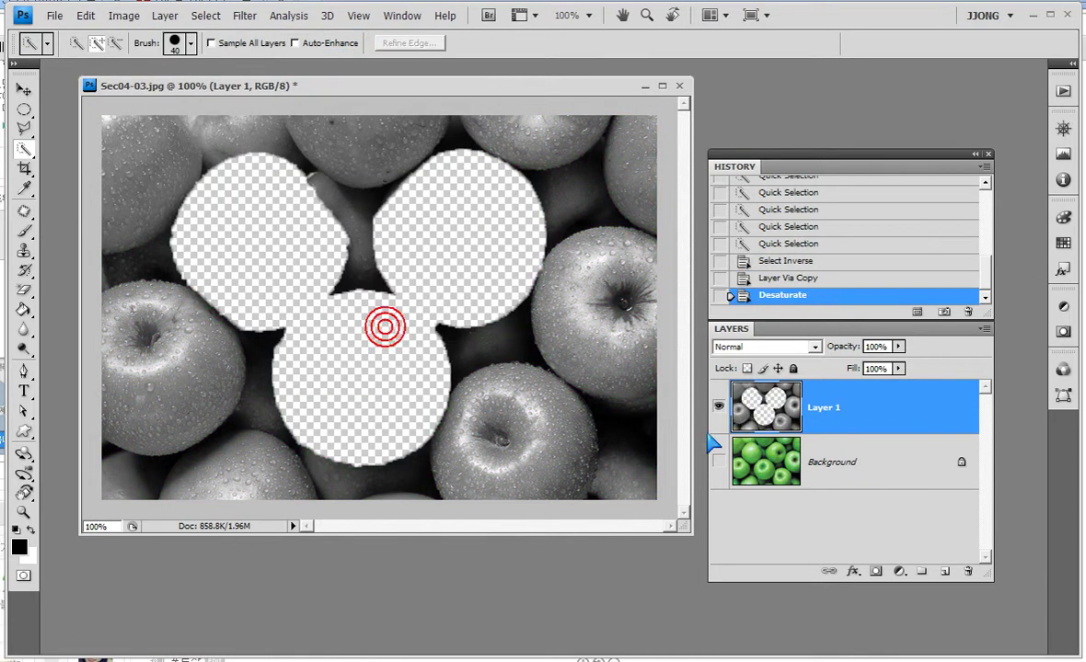
drag(847, 499, 847, 497)
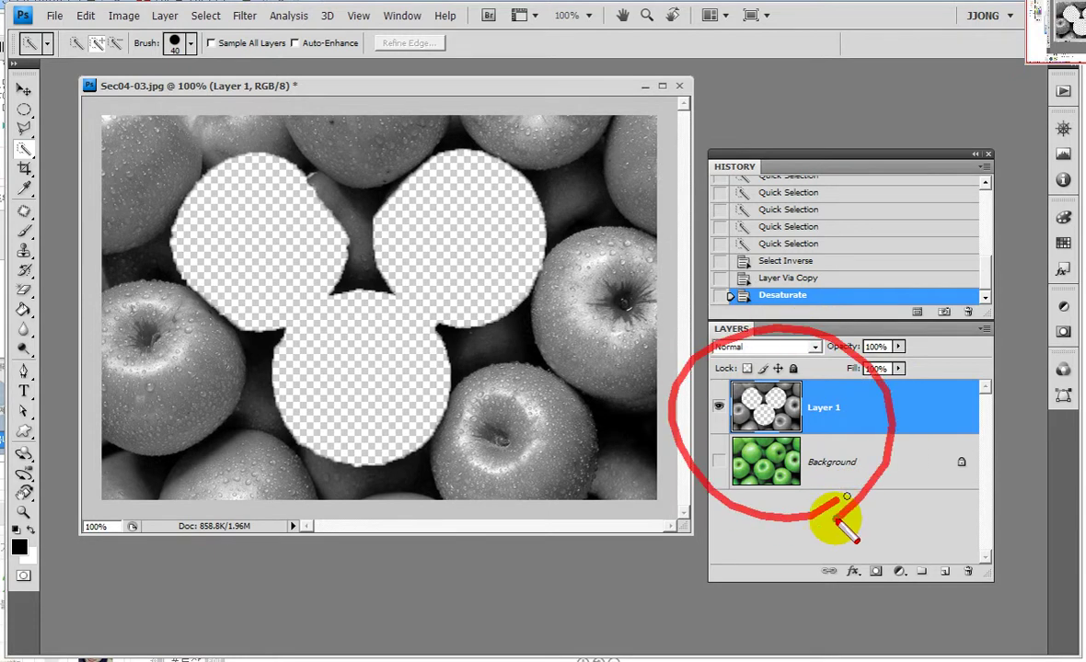
mouse_move(691, 366)
mouse_down()
mouse_move(738, 416)
mouse_move(713, 415)
mouse_up()
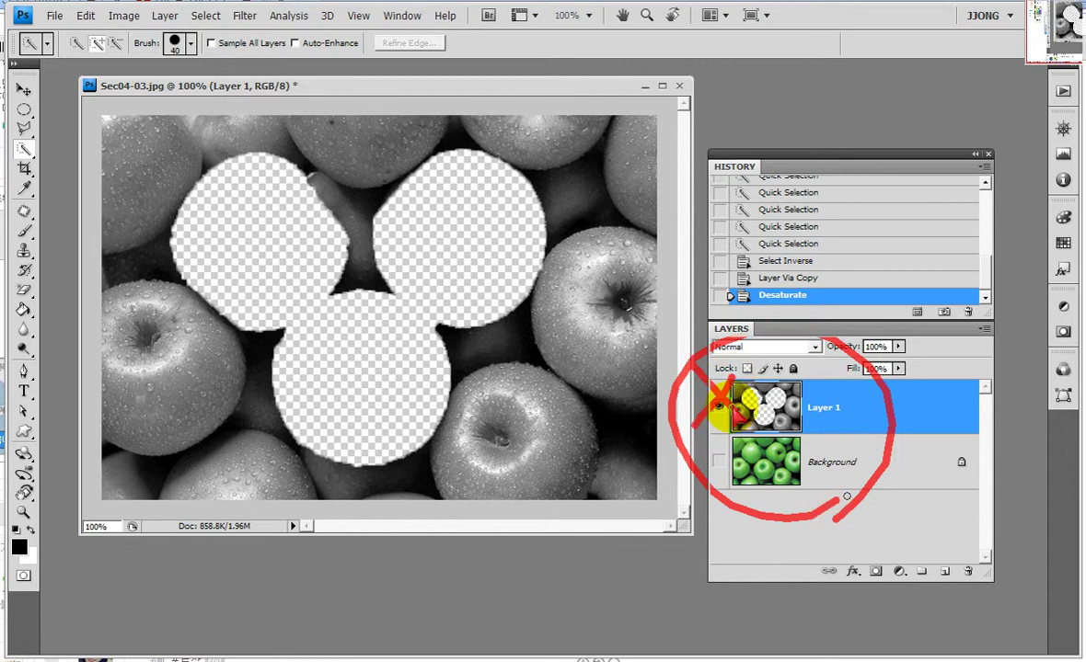